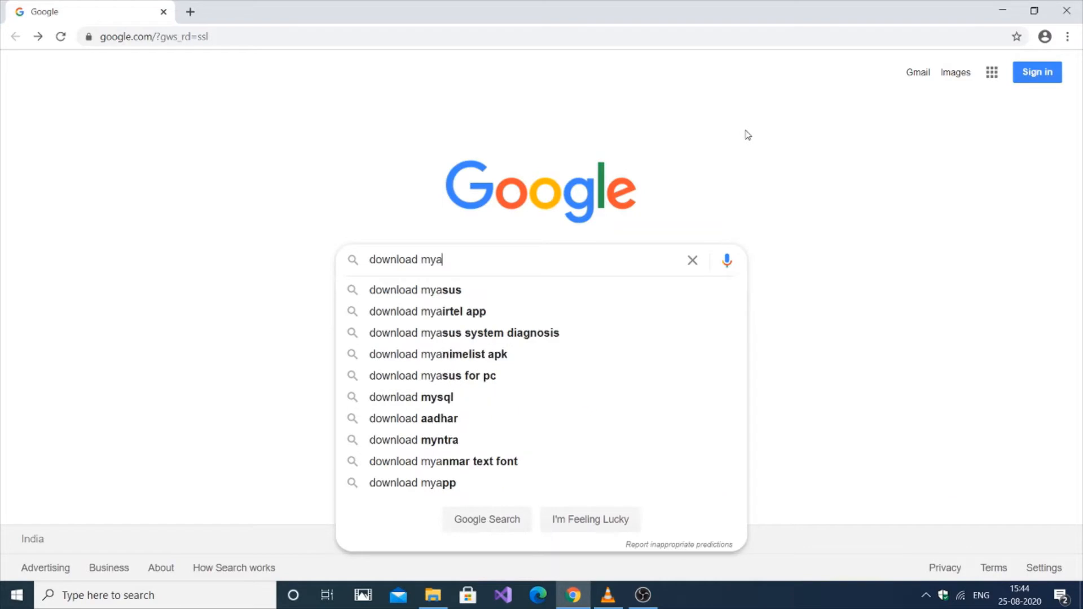
Fix the typo so the query reads 'download mysql' and run the Google search
{"action": "key", "text": "BackSpace"}
{"action": "type", "text": "sql"}
{"action": "key", "text": "Return"}
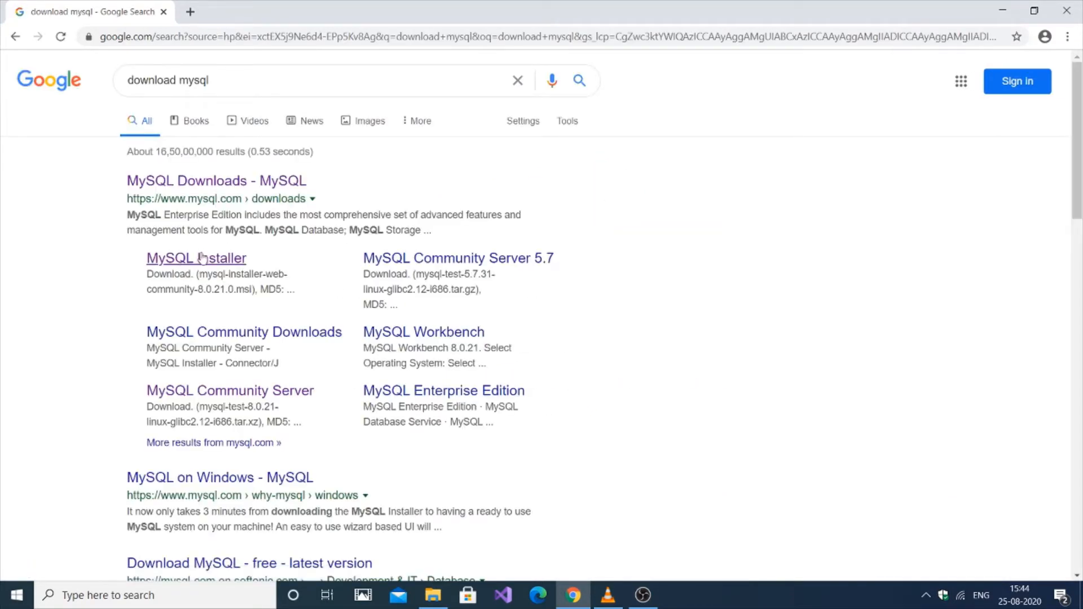
Open the MySQL Installer page and pick Download for the 427.6M Windows MSI Installer
{"action": "left_click", "coordinate": [204, 261]}
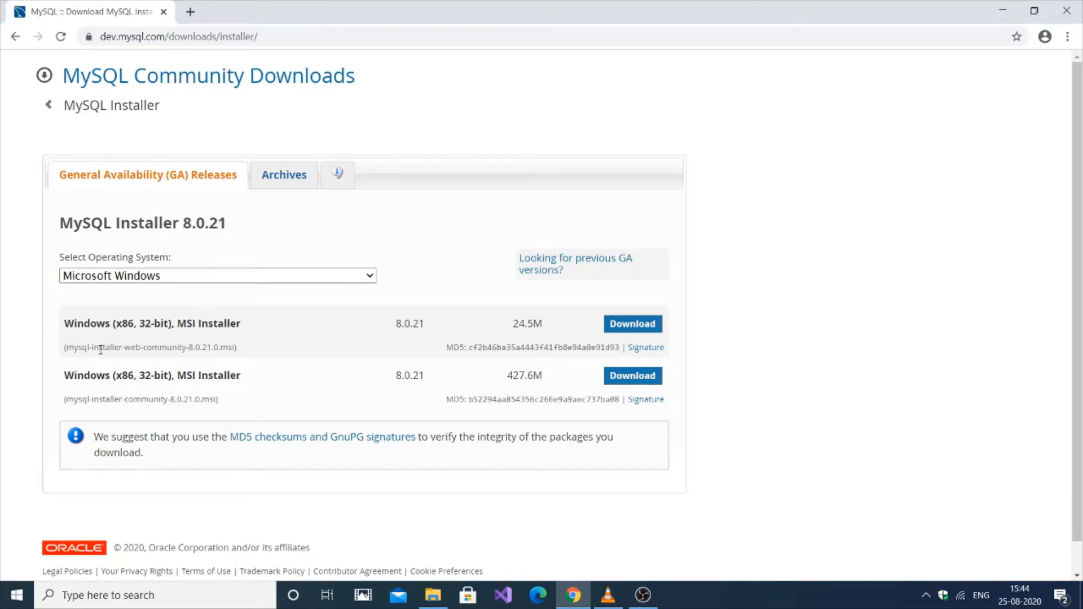
{"action": "left_click_drag", "start_coordinate": [99, 347], "coordinate": [194, 363]}
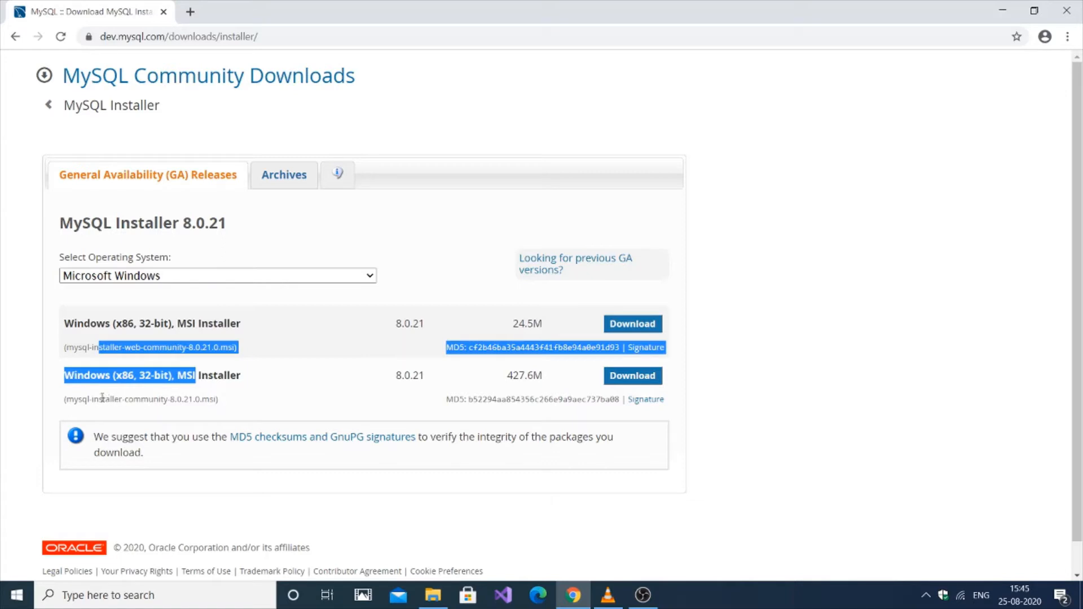
{"action": "left_click_drag", "start_coordinate": [99, 399], "coordinate": [168, 410]}
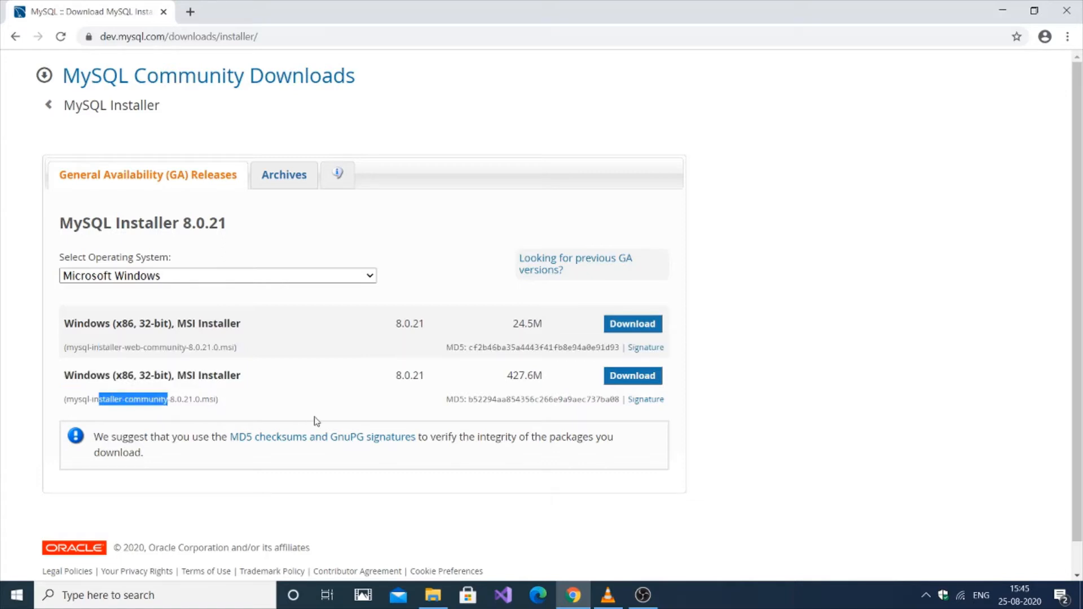
{"action": "left_click", "coordinate": [910, 383]}
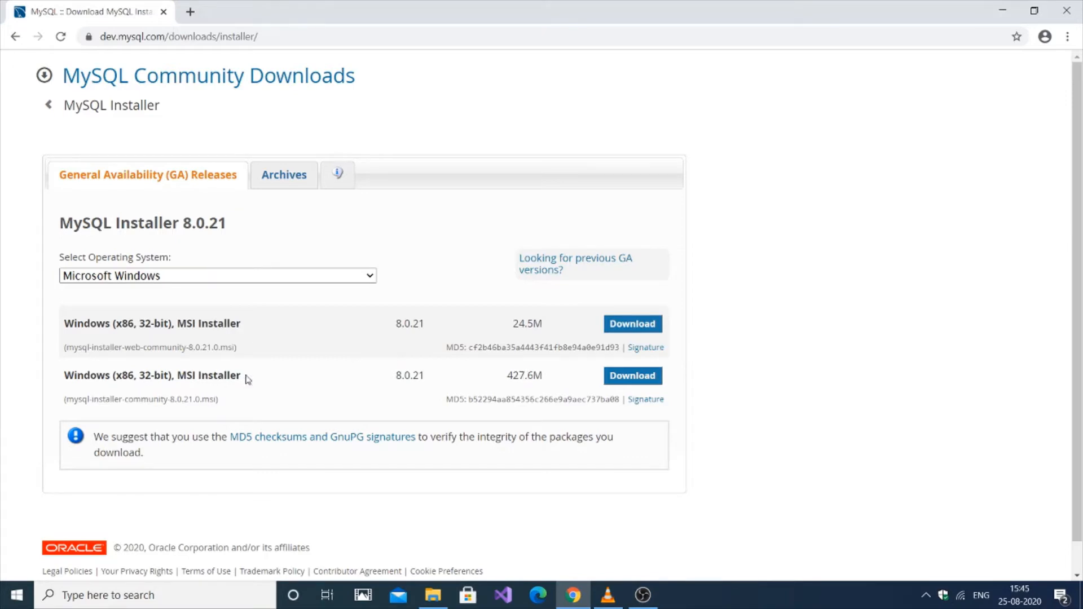
{"action": "scroll", "coordinate": [1081, 234], "scroll_direction": "down", "scroll_amount": 1}
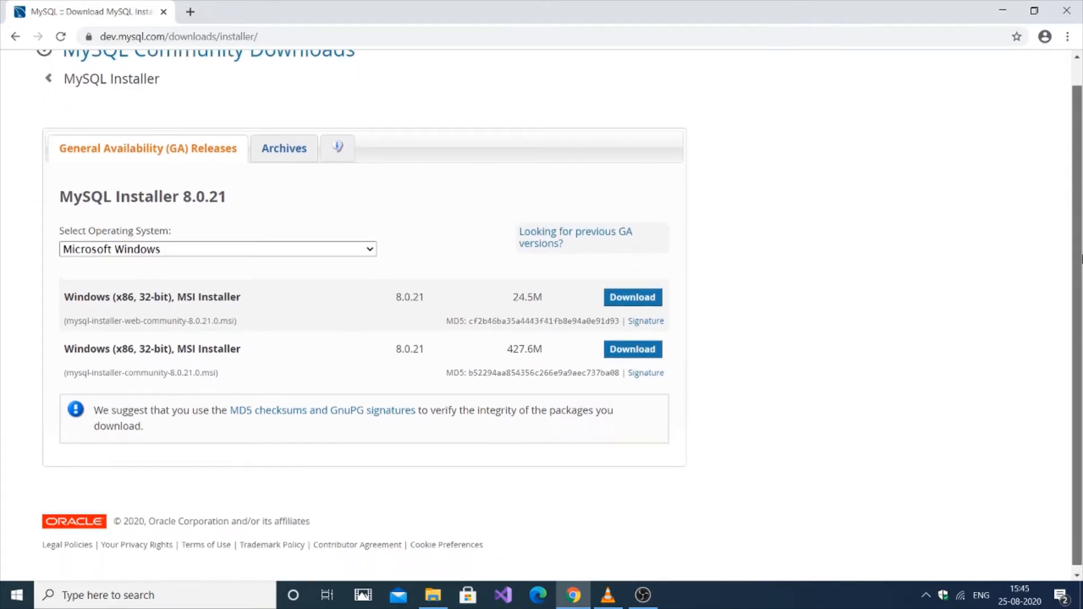
{"action": "left_click", "coordinate": [619, 353]}
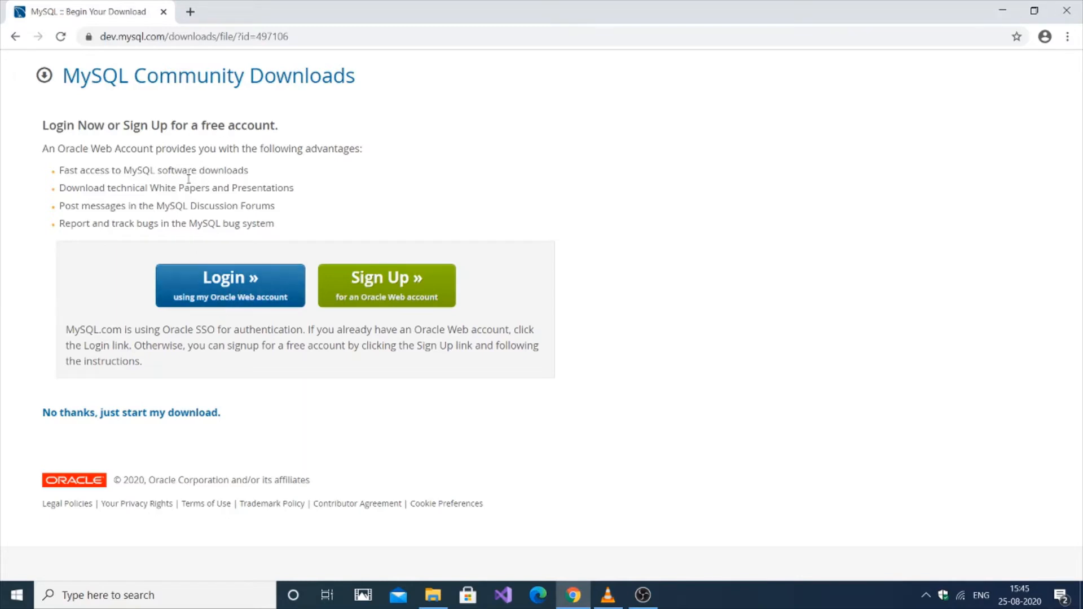
Skip the login, download mysql-installer-community-8.0.21.0.msi, and run it
{"action": "left_click", "coordinate": [142, 414]}
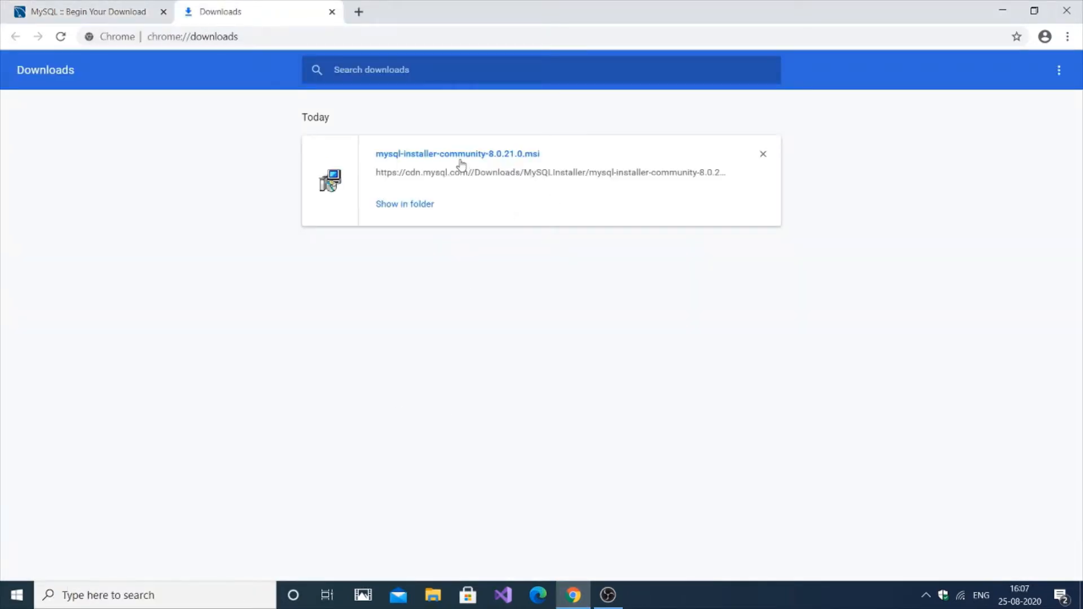
{"action": "left_click", "coordinate": [455, 162]}
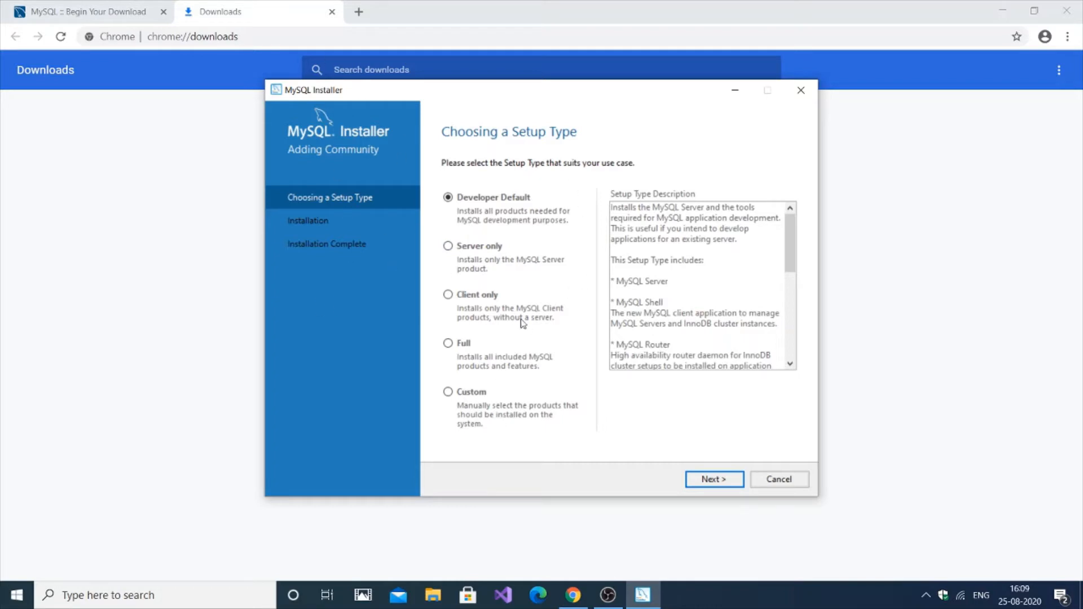
Choose the Custom setup type and continue to product selection
{"action": "left_click", "coordinate": [449, 393]}
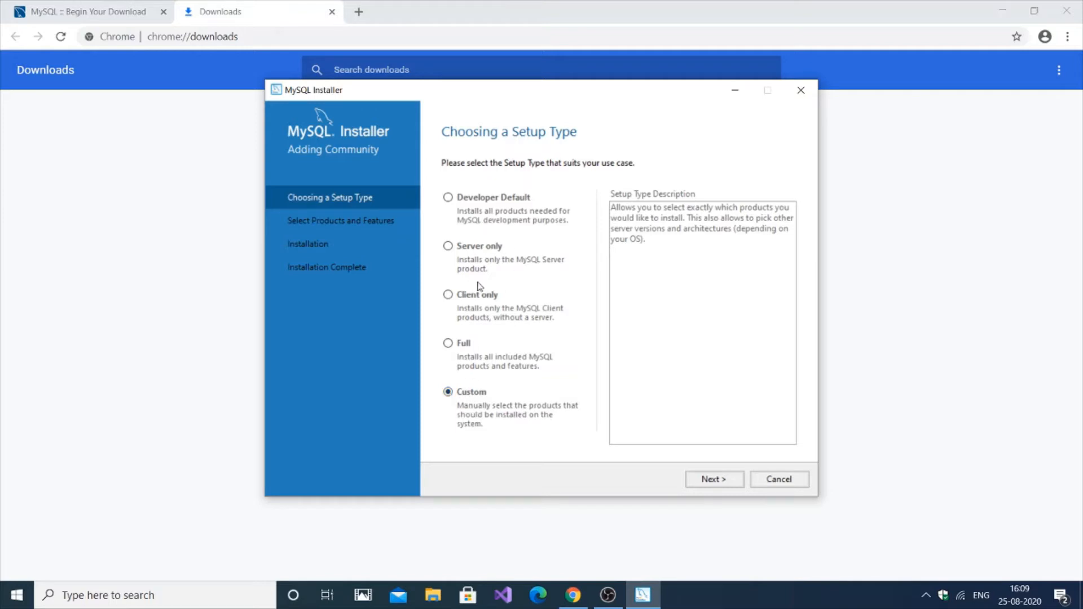
{"action": "left_click", "coordinate": [712, 479]}
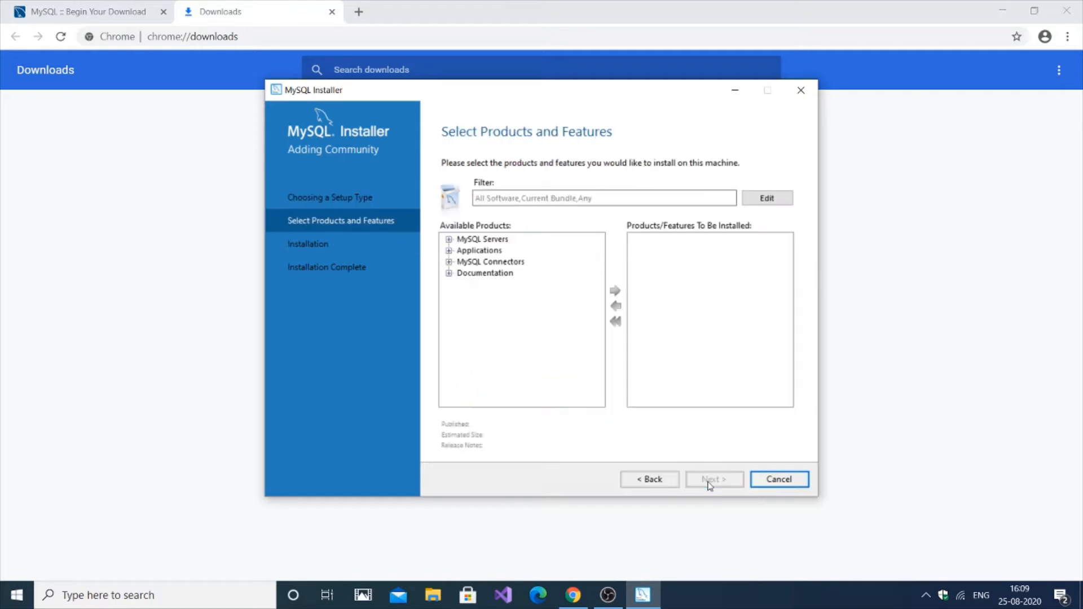
Expand the product tree and add MySQL Server 8.0.21 - X64 to the install list
{"action": "left_click", "coordinate": [449, 274]}
{"action": "left_click", "coordinate": [449, 262]}
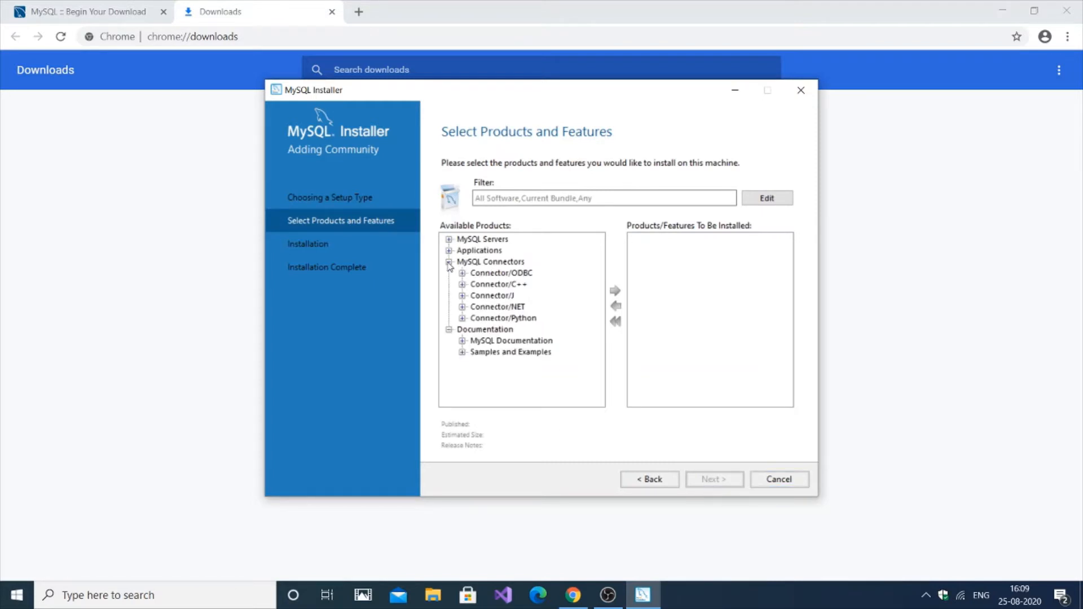
{"action": "left_click", "coordinate": [449, 251]}
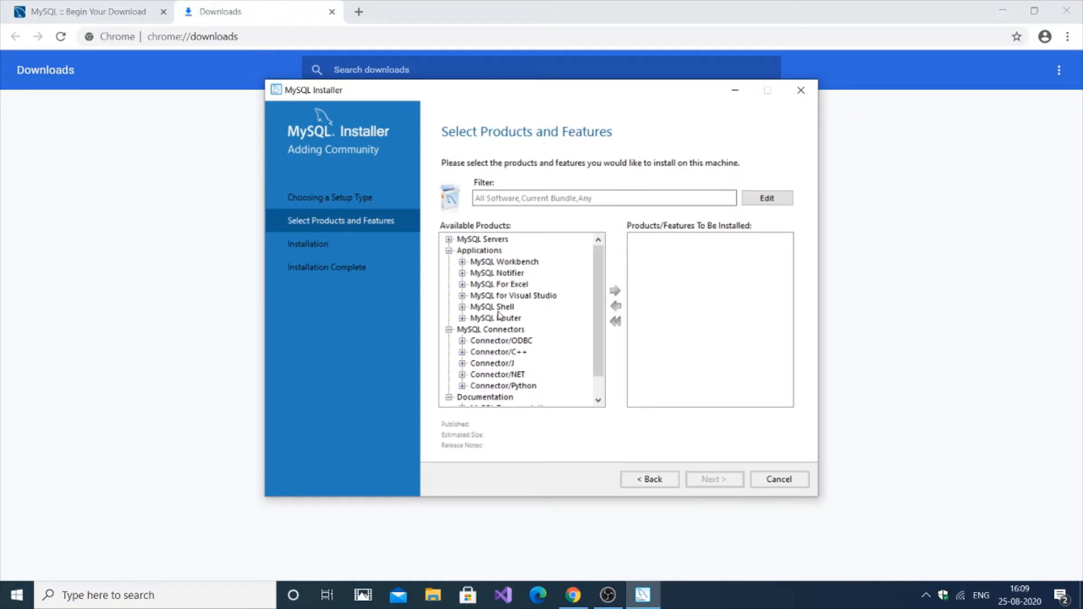
{"action": "left_click", "coordinate": [449, 240]}
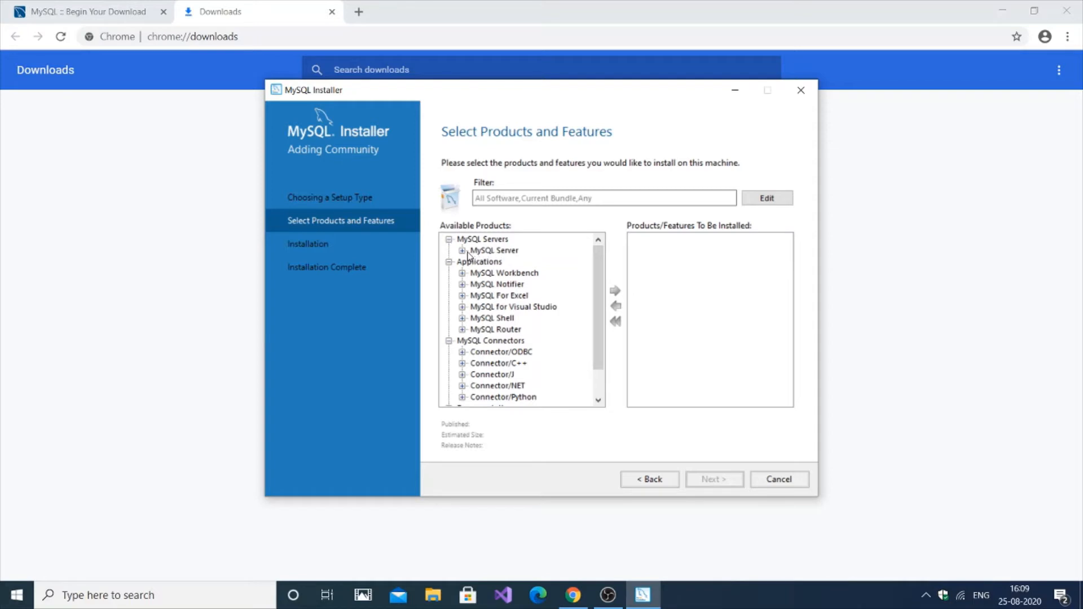
{"action": "left_click", "coordinate": [462, 250]}
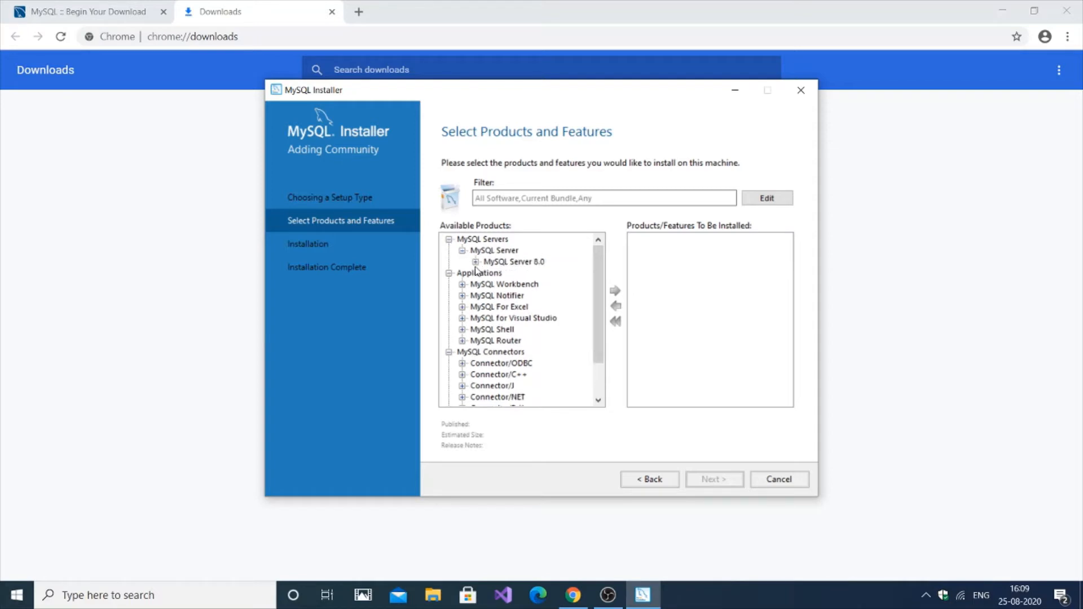
{"action": "left_click", "coordinate": [476, 263]}
{"action": "left_click", "coordinate": [510, 275]}
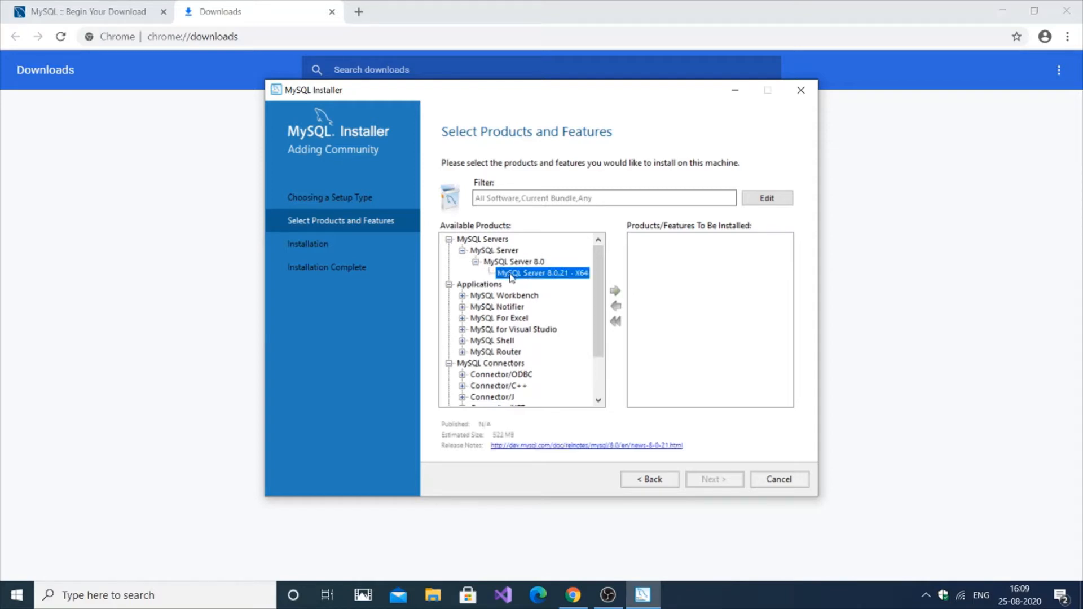
{"action": "left_click", "coordinate": [616, 291]}
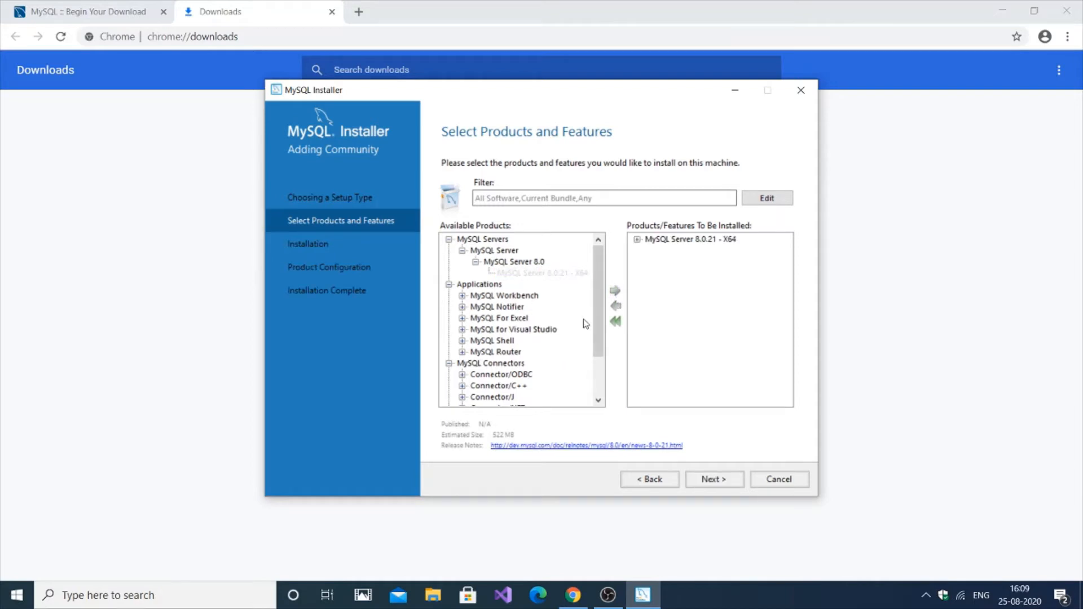
{"action": "left_click", "coordinate": [616, 321]}
{"action": "left_click", "coordinate": [533, 274]}
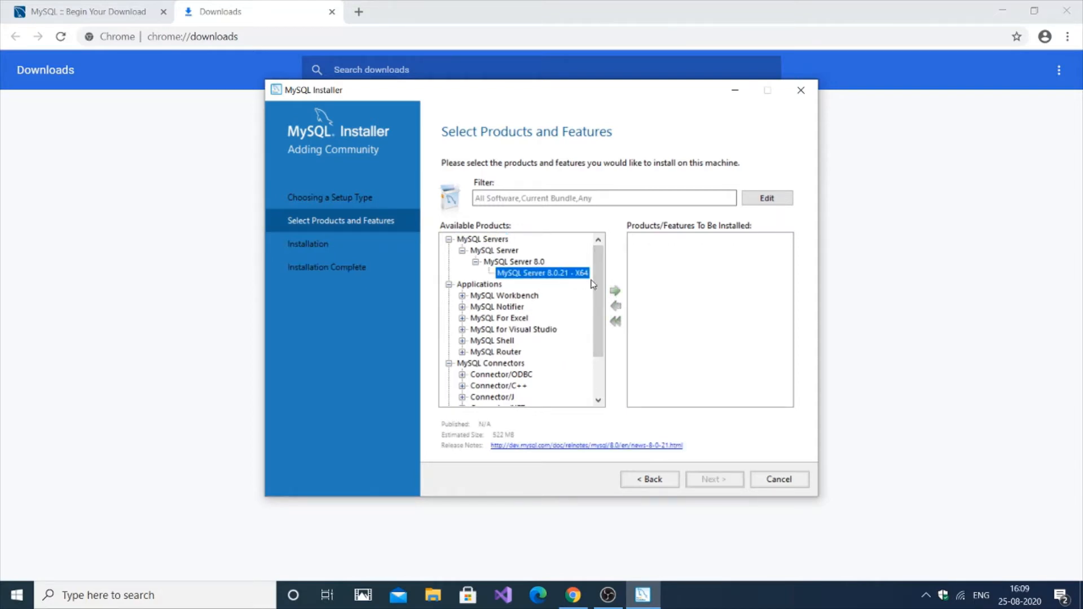
{"action": "left_click", "coordinate": [616, 292]}
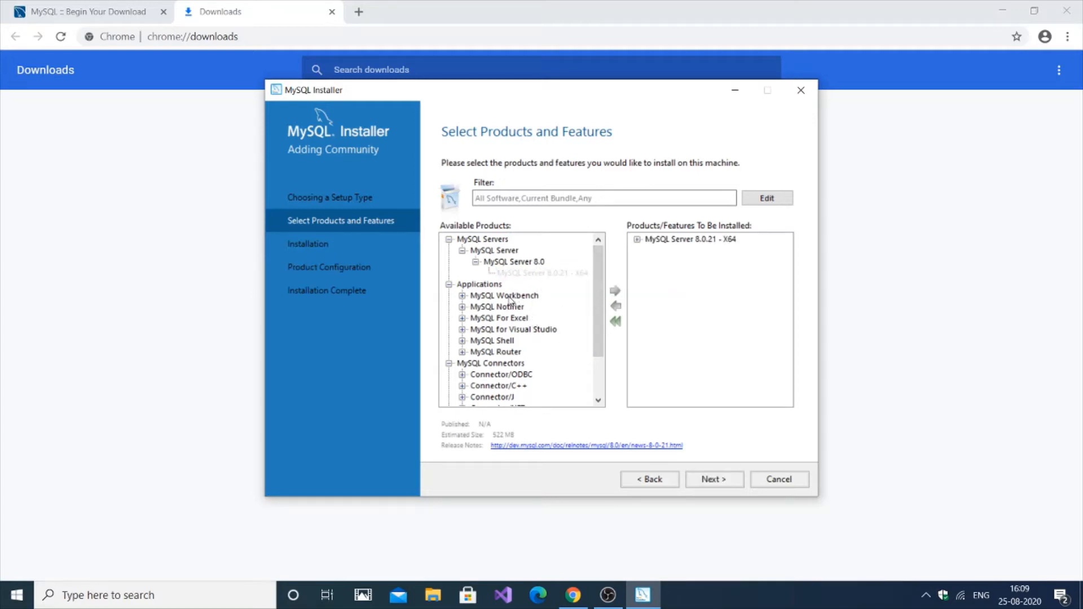
Add MySQL Workbench 8.0.21 to the install list
{"action": "left_click", "coordinate": [463, 296]}
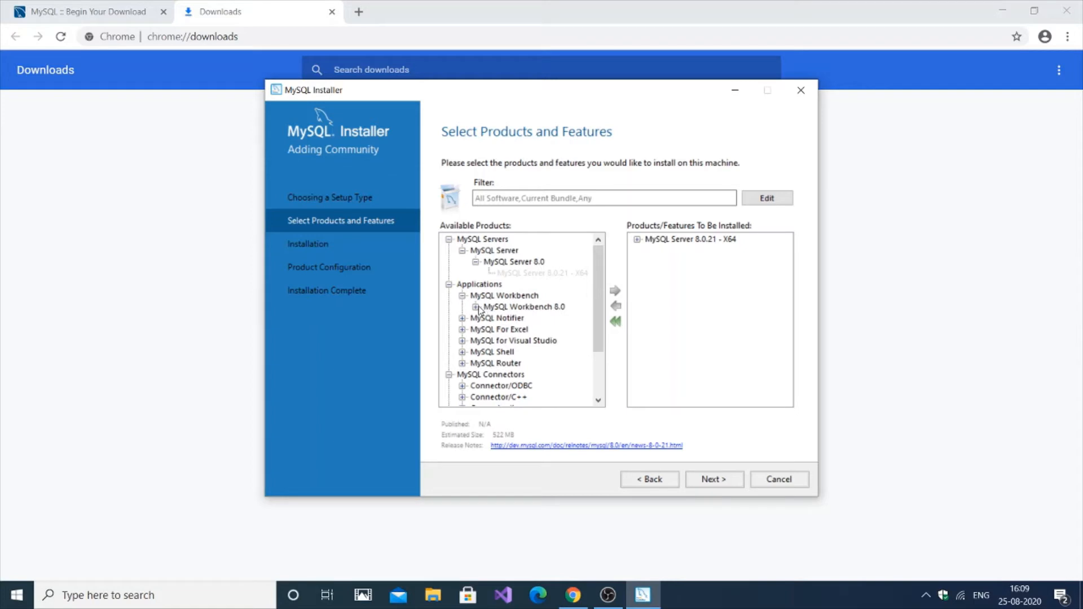
{"action": "left_click", "coordinate": [476, 307]}
{"action": "left_click", "coordinate": [506, 319]}
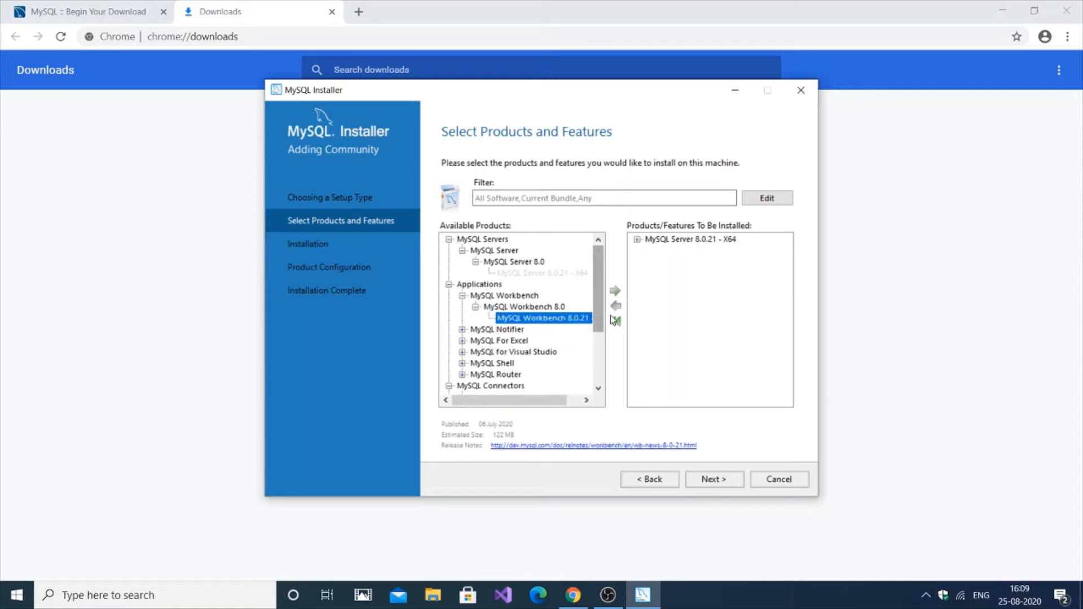
{"action": "left_click", "coordinate": [616, 291]}
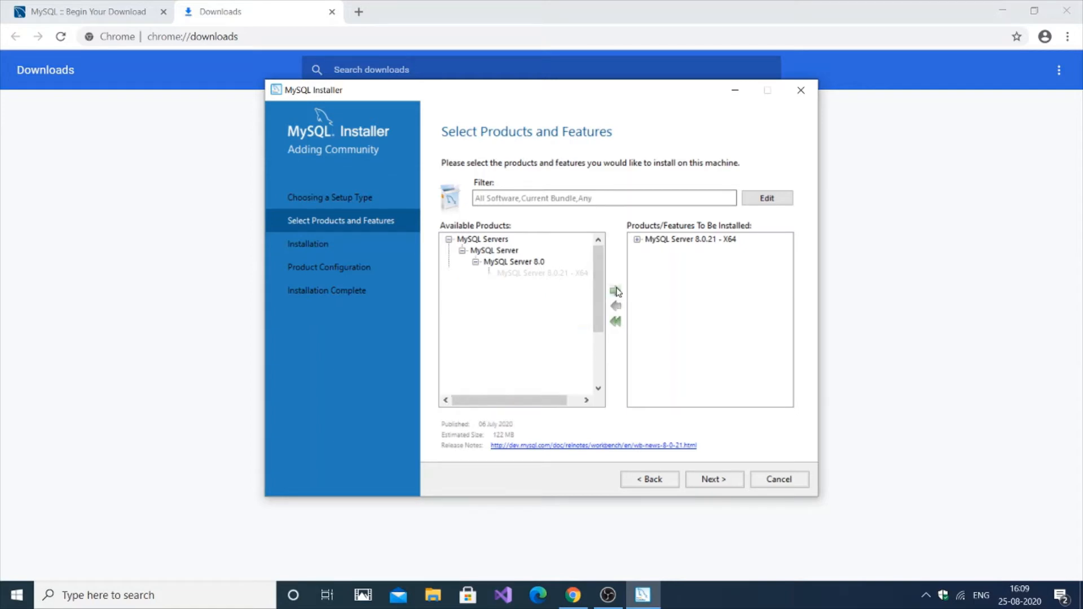
Browse the Connector/Python 8.0 versions without adding any
{"action": "scroll", "coordinate": [601, 305], "scroll_direction": "down", "scroll_amount": 2}
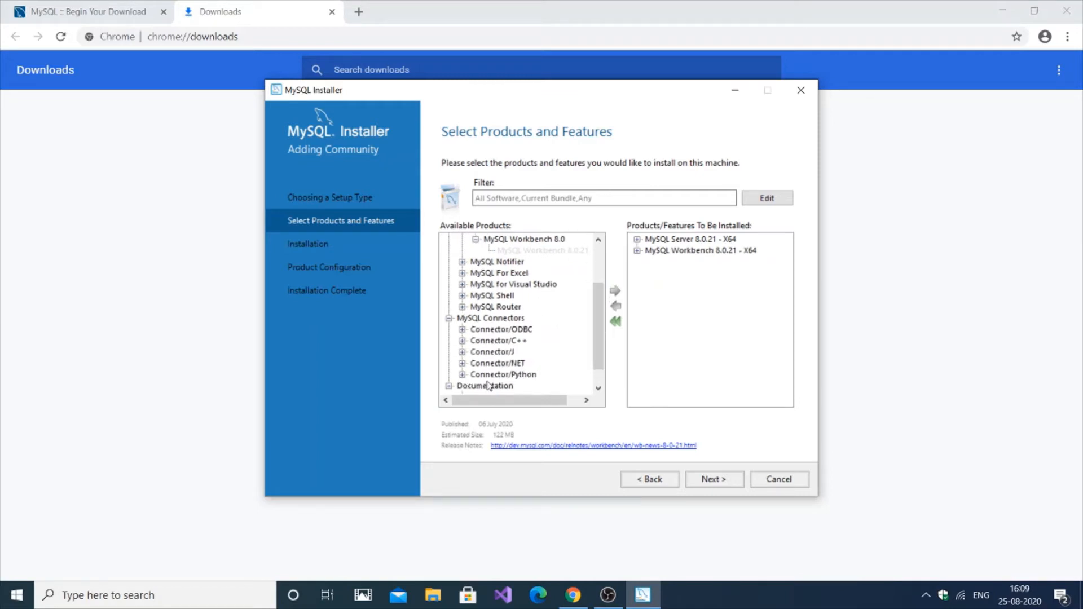
{"action": "left_click", "coordinate": [462, 375]}
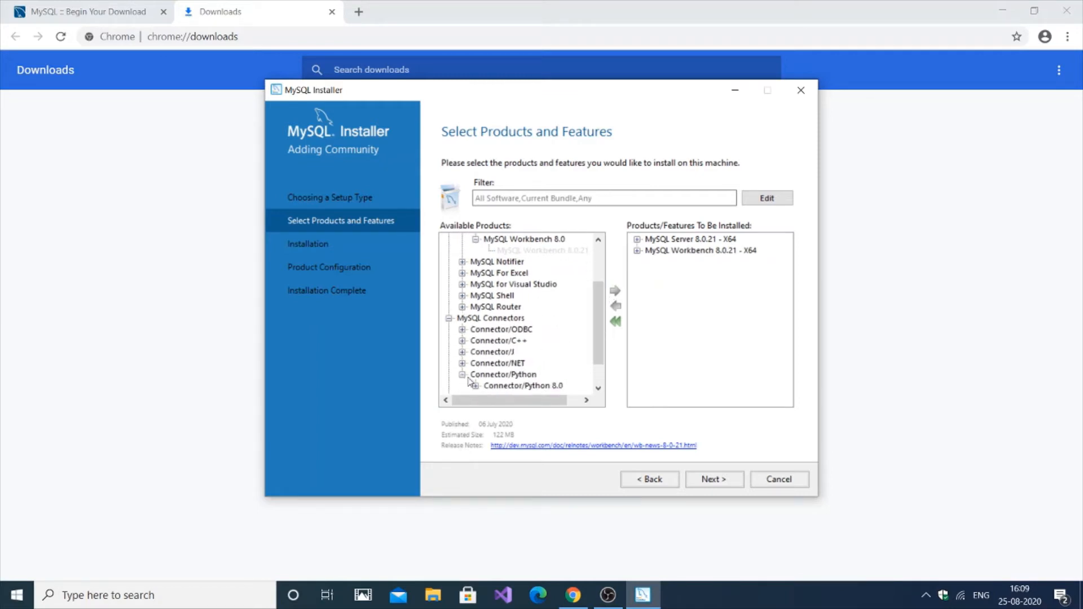
{"action": "left_click", "coordinate": [476, 386]}
{"action": "scroll", "coordinate": [601, 372], "scroll_direction": "down", "scroll_amount": 1}
{"action": "scroll", "coordinate": [602, 373], "scroll_direction": "up", "scroll_amount": 4}
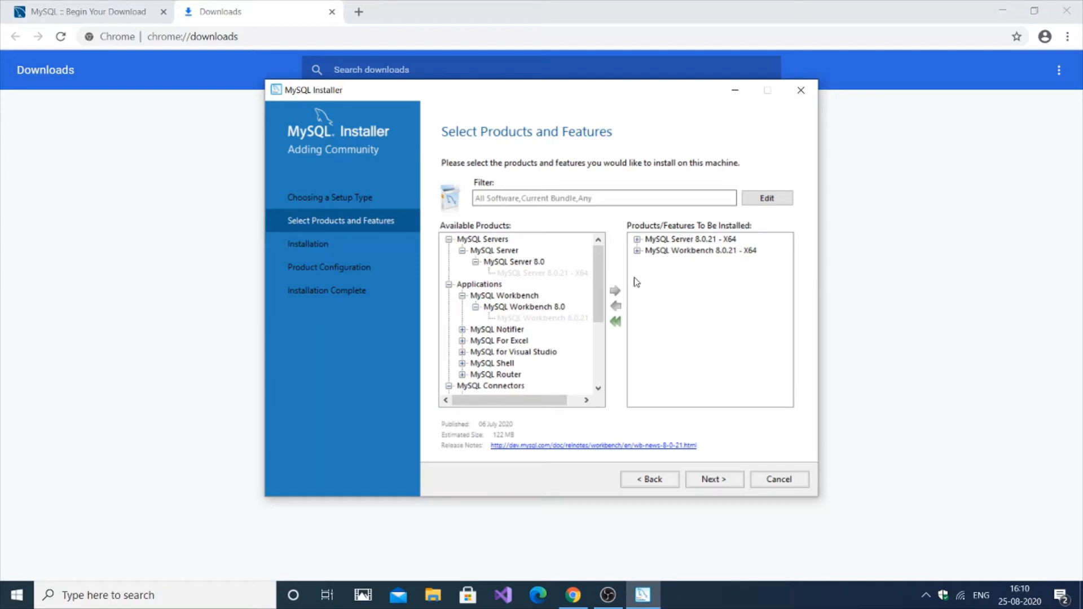
Continue past the path conflicts and confirm keeping the existing install and data paths
{"action": "left_click", "coordinate": [720, 488]}
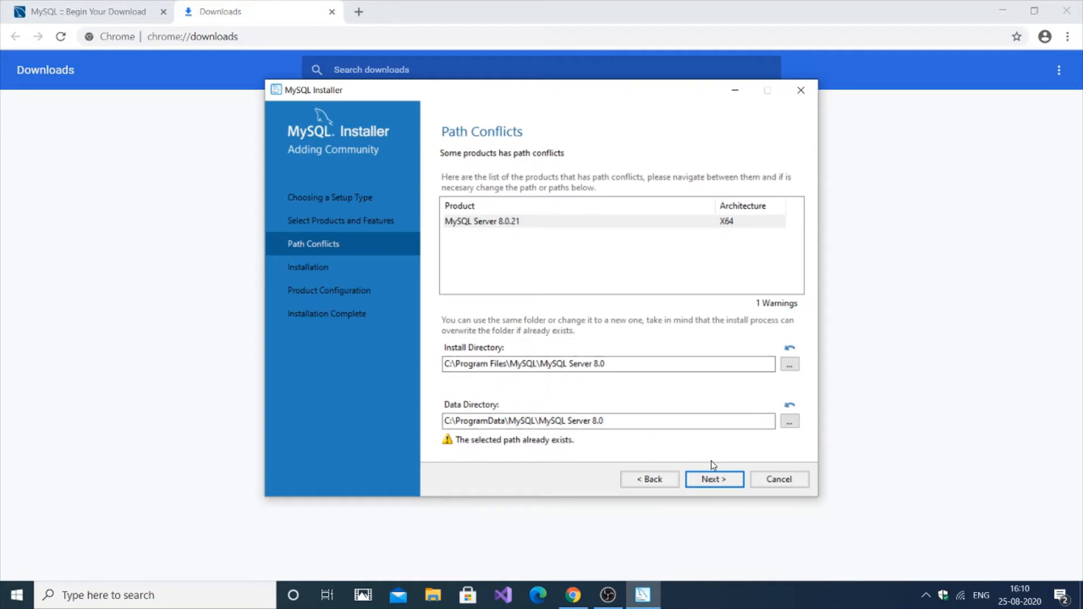
{"action": "left_click", "coordinate": [711, 477]}
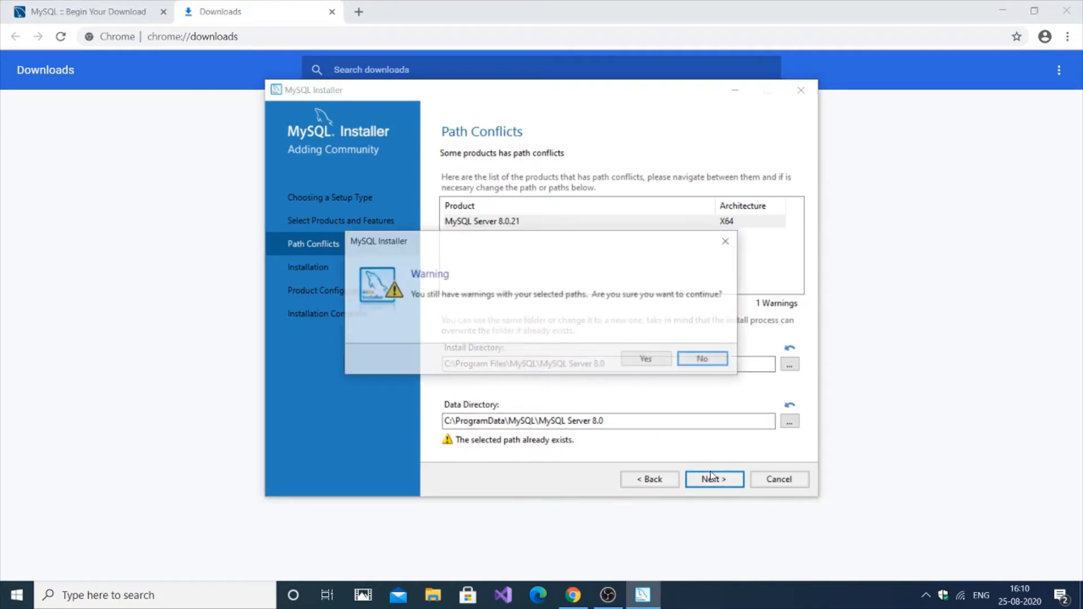
{"action": "left_click", "coordinate": [640, 361]}
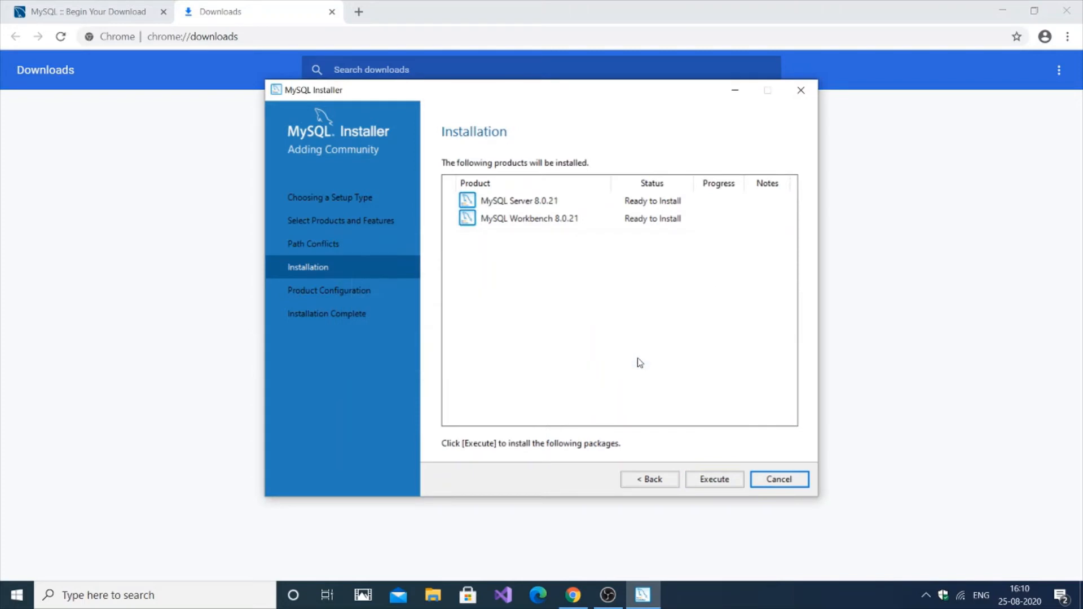
Execute the installation of Server 8.0.21 and Workbench 8.0.21, then continue once both complete
{"action": "left_click", "coordinate": [698, 479]}
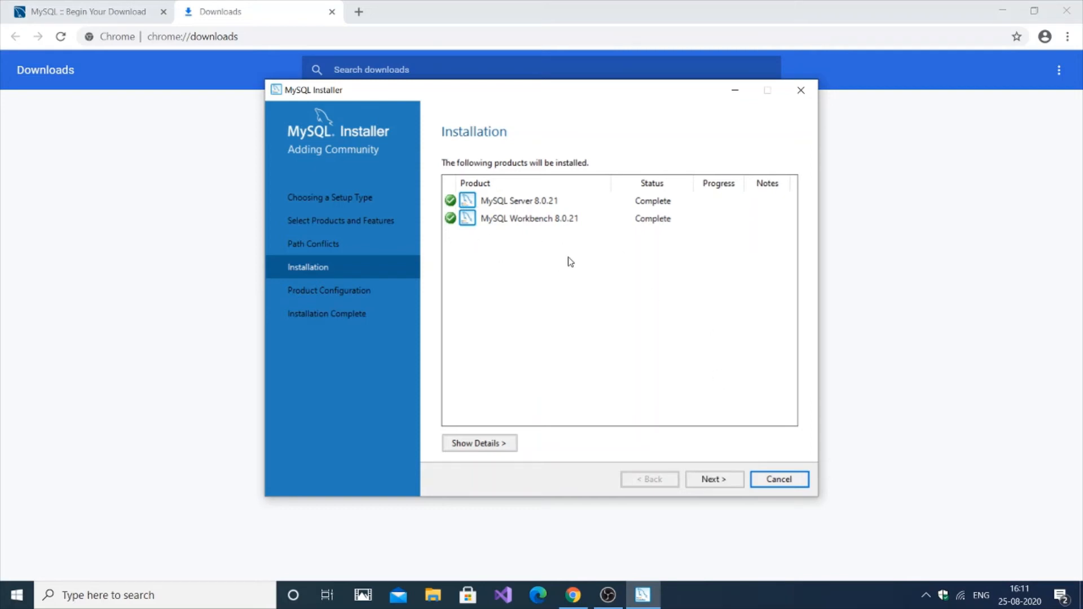
{"action": "left_click", "coordinate": [718, 484]}
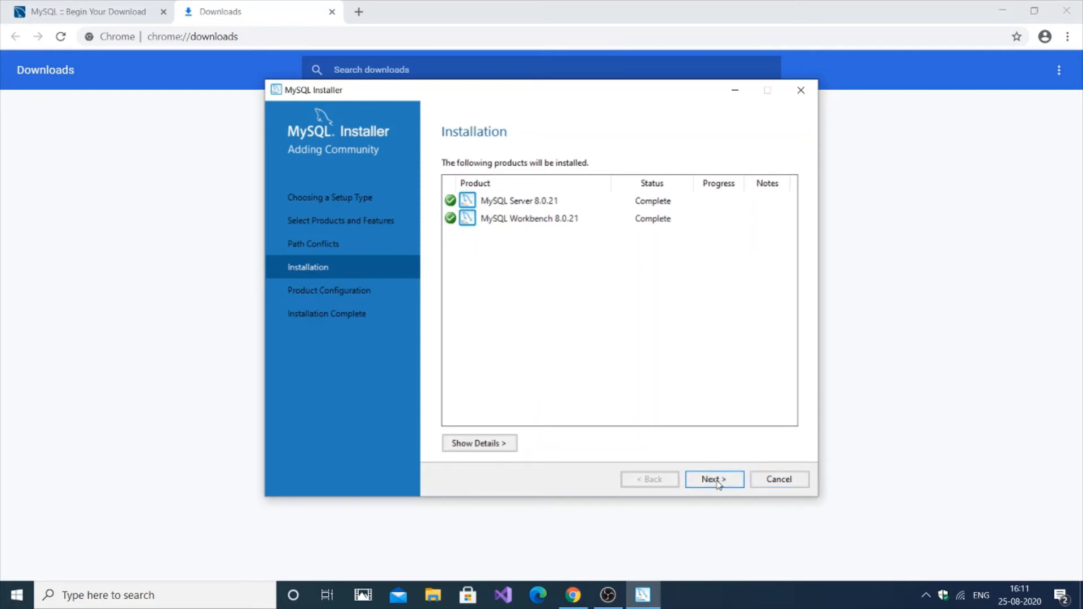
Keep a standalone server, set Config Type to Development Computer, and accept port 3306
{"action": "left_click", "coordinate": [718, 484]}
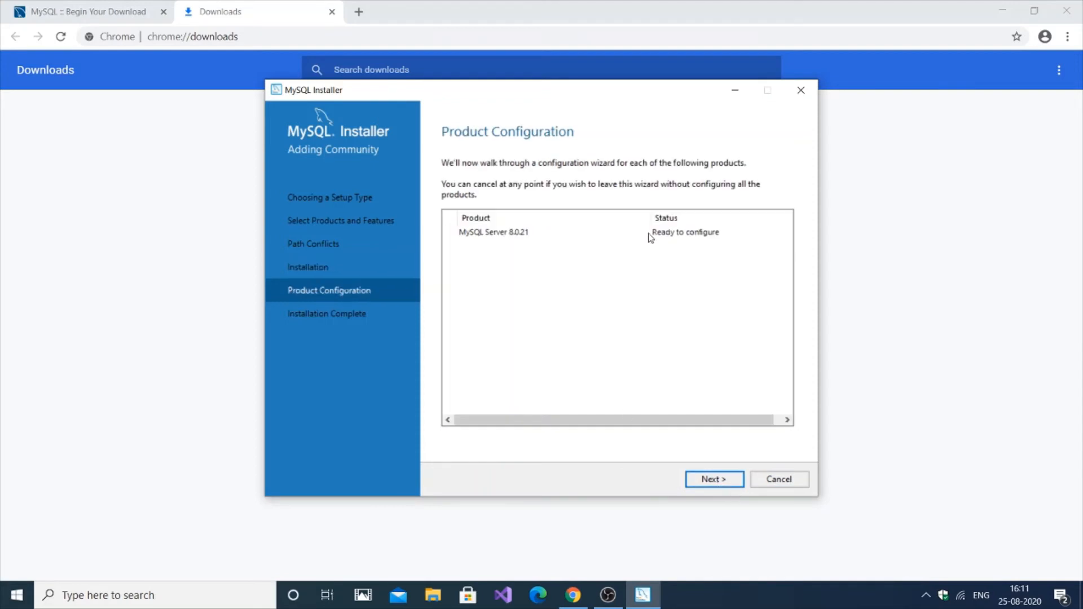
{"action": "left_click", "coordinate": [715, 479]}
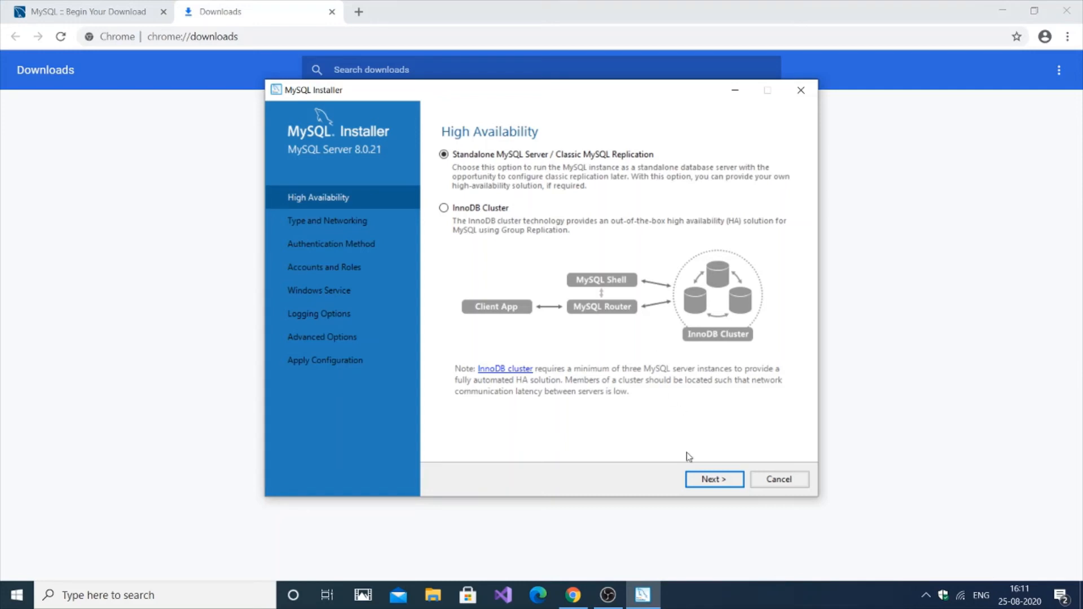
{"action": "left_click", "coordinate": [700, 480]}
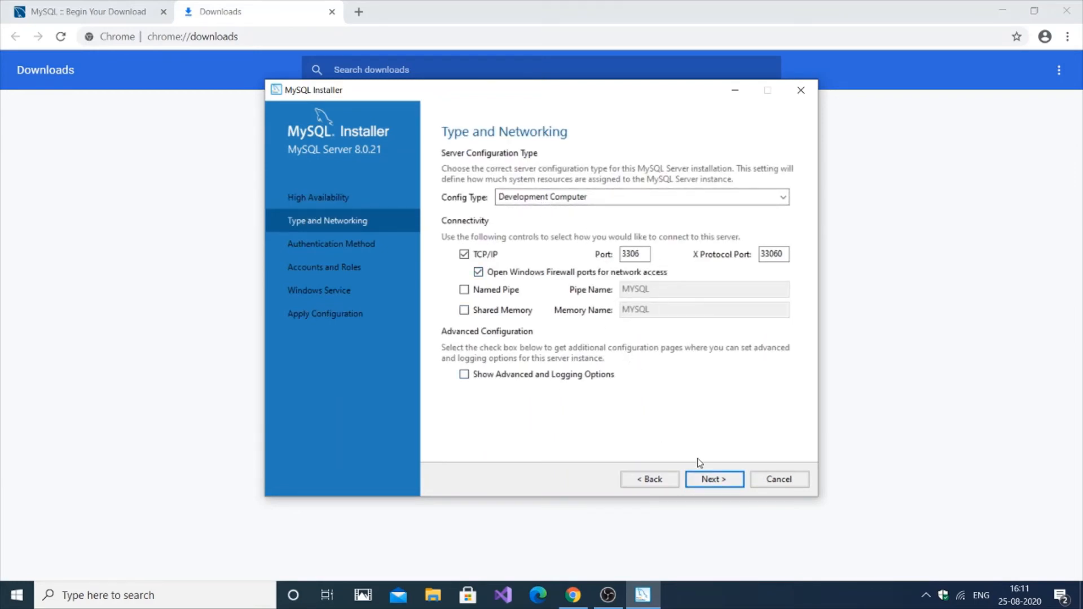
{"action": "left_click", "coordinate": [695, 197]}
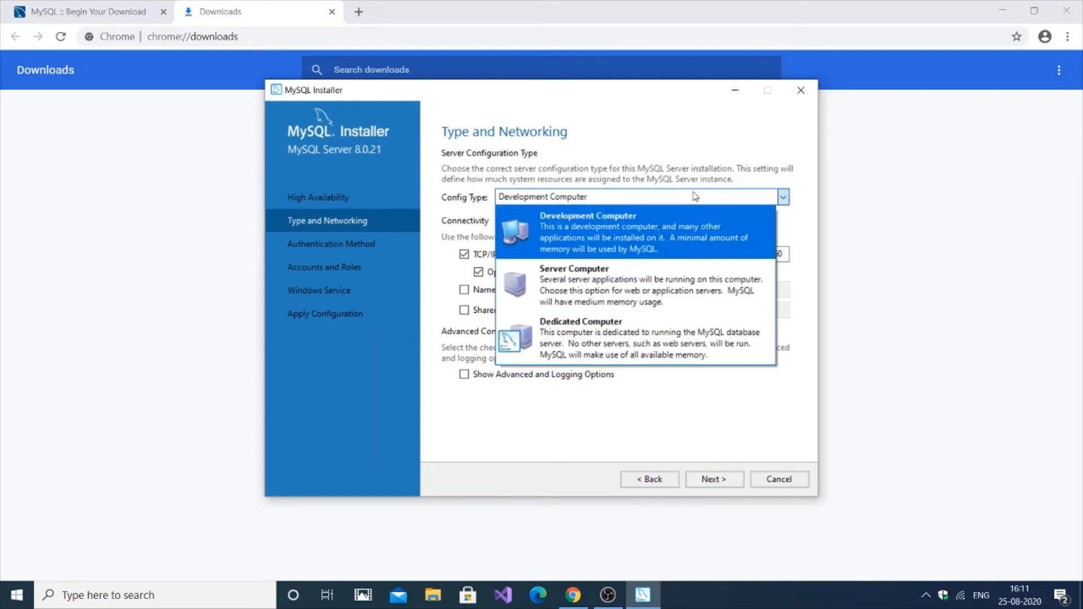
{"action": "left_click", "coordinate": [648, 237]}
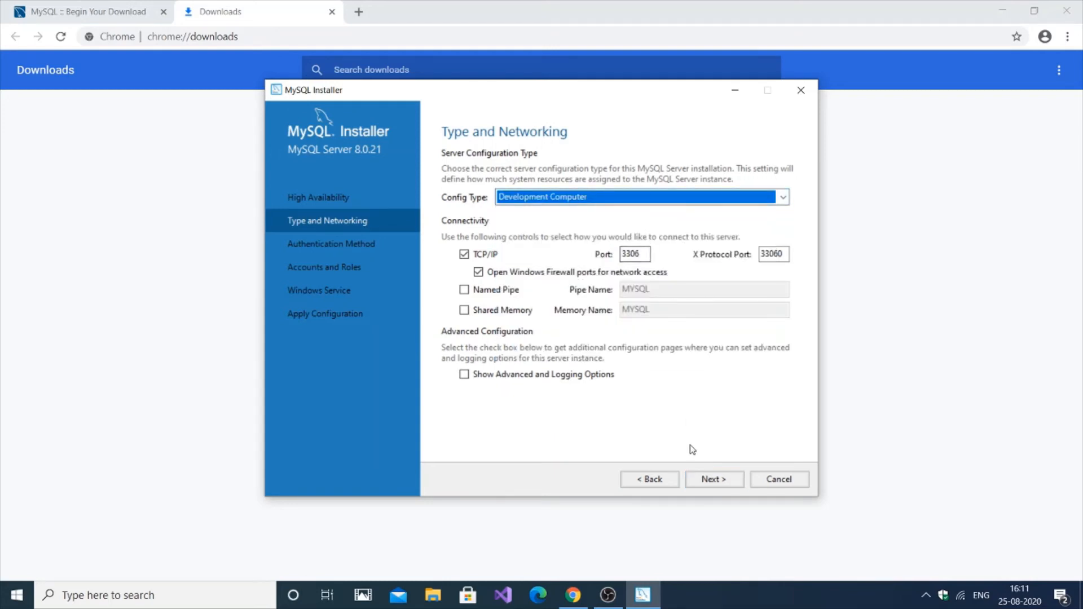
{"action": "left_click", "coordinate": [703, 481]}
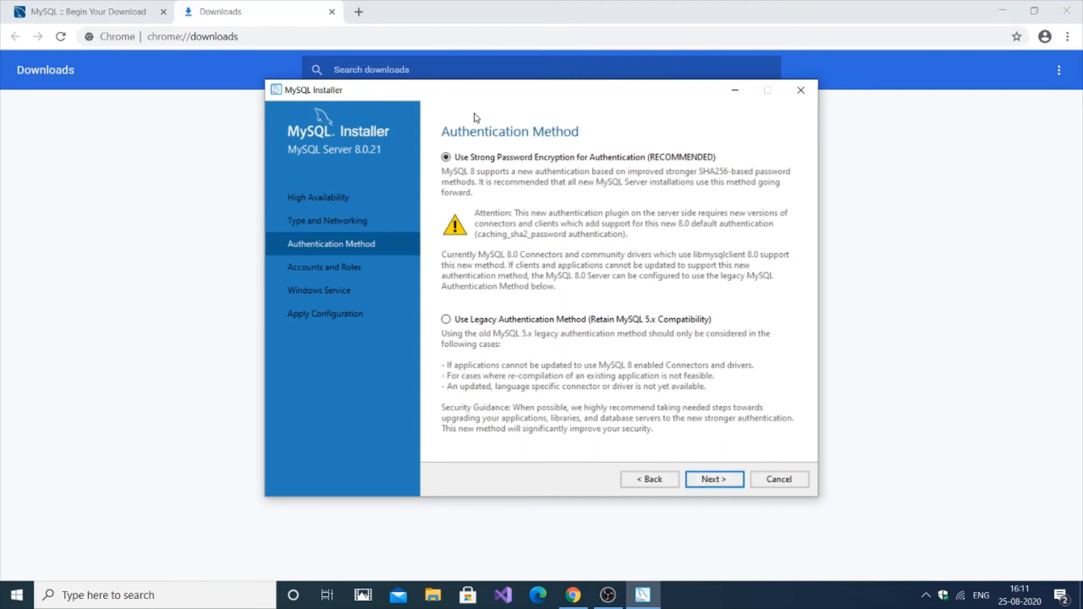
Keep strong password encryption, enter the root password, and verify it with Check
{"action": "left_click", "coordinate": [709, 479]}
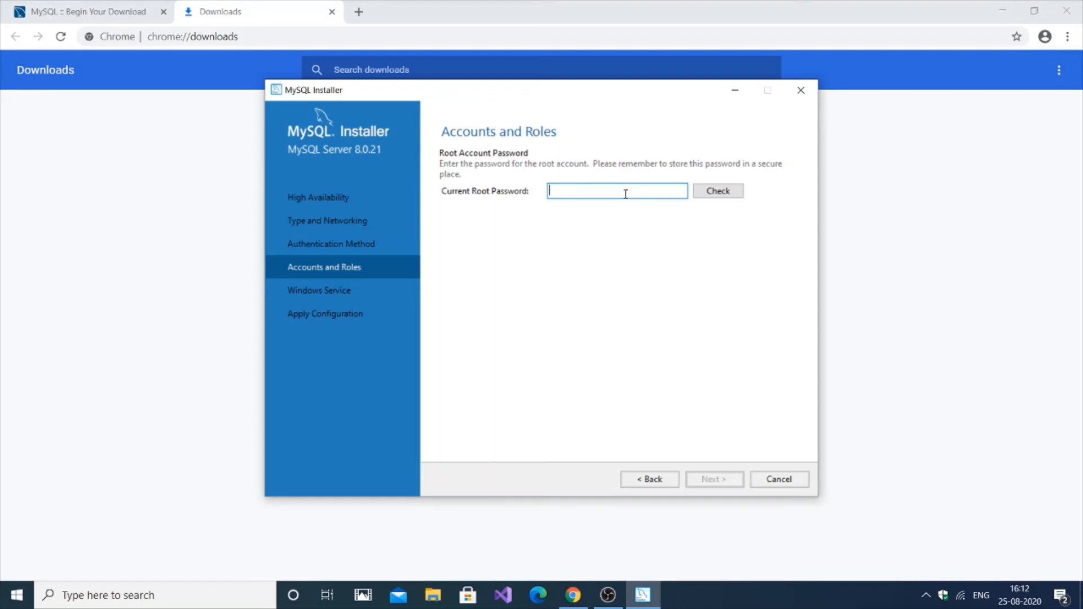
{"action": "key", "text": "Caps_Lock"}
{"action": "type", "text": "12345678"}
{"action": "left_click", "coordinate": [729, 186]}
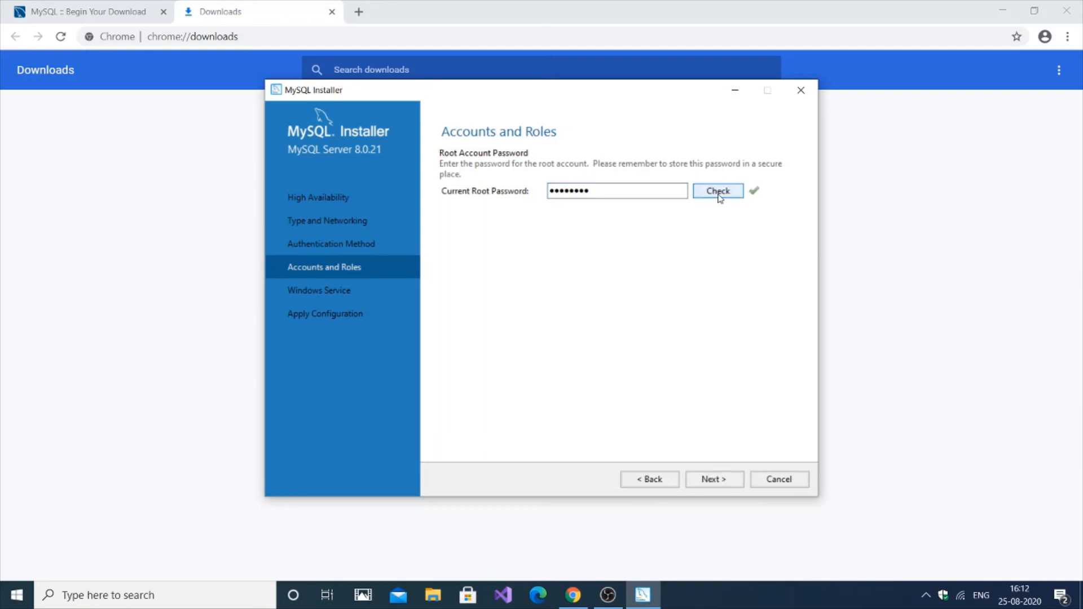
{"action": "left_click", "coordinate": [724, 480]}
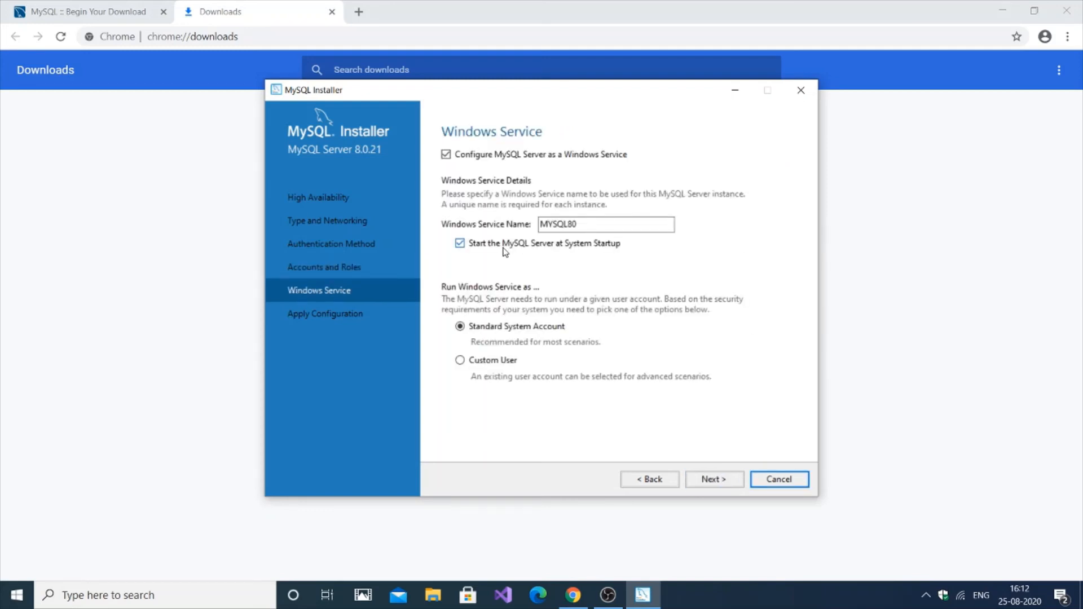
Turn off startup at system boot for service MYSQL80, then execute and finish the configuration
{"action": "left_click", "coordinate": [505, 249]}
{"action": "left_click", "coordinate": [733, 484]}
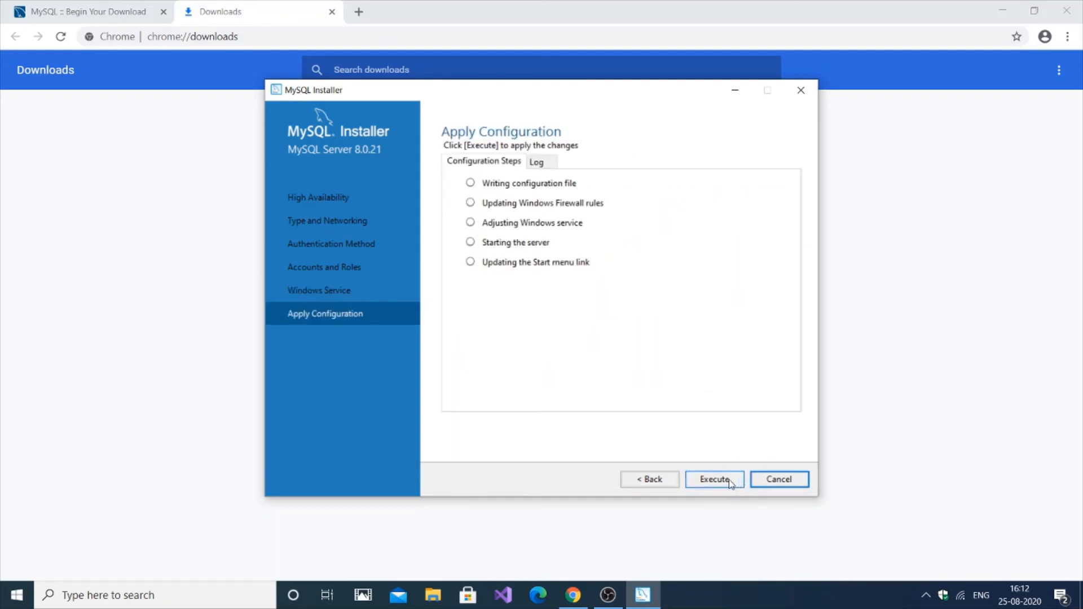
{"action": "left_click", "coordinate": [715, 480]}
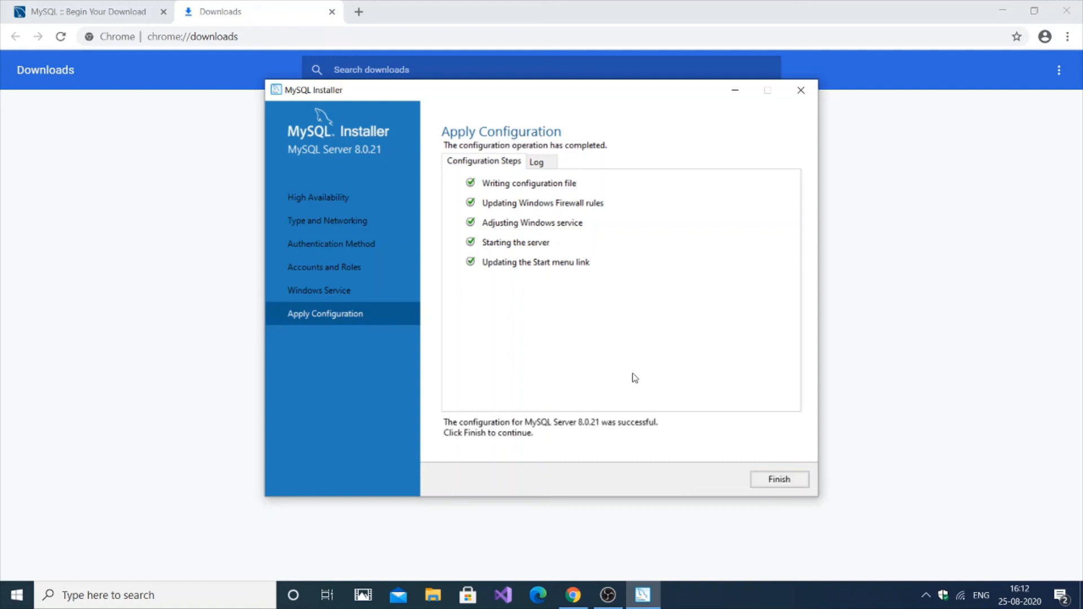
{"action": "left_click", "coordinate": [765, 484]}
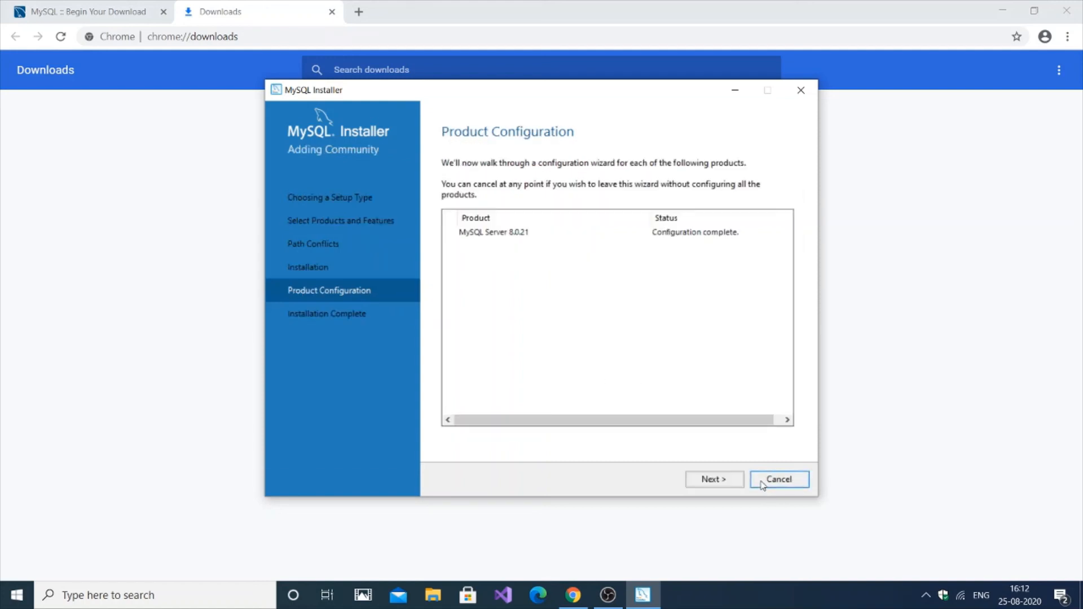
Move past Product Configuration and finish the installer with Start MySQL Workbench after Setup enabled
{"action": "left_click", "coordinate": [716, 479]}
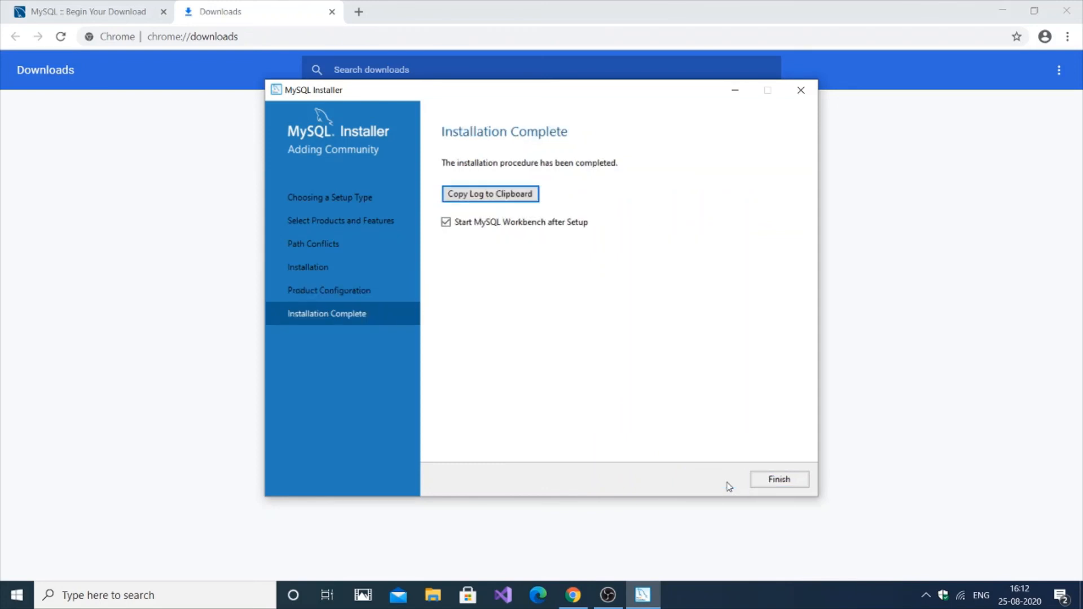
{"action": "left_click", "coordinate": [784, 479]}
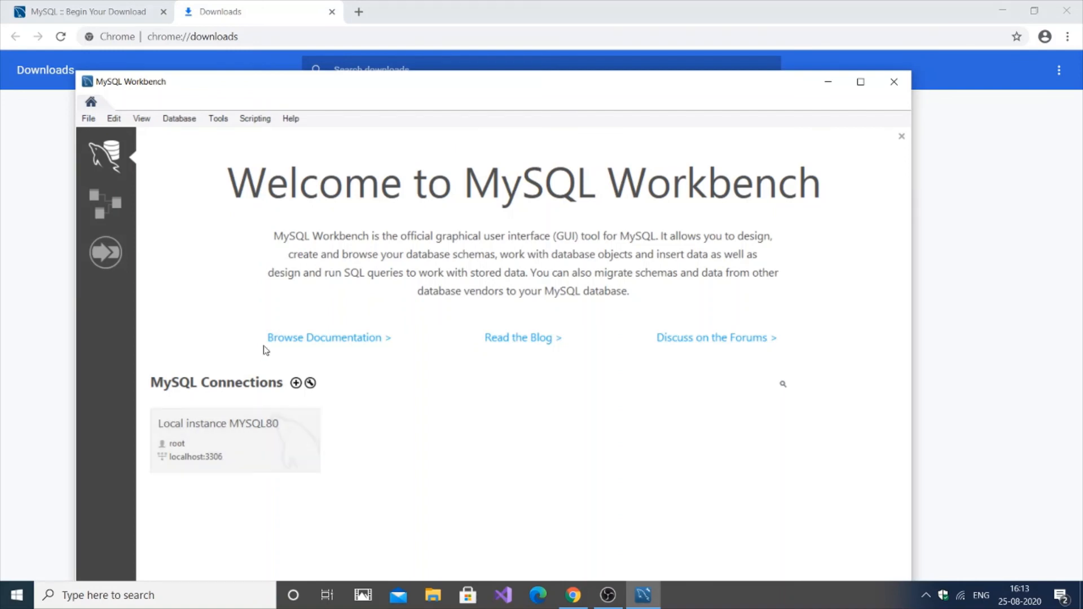
Open the Local instance MYSQL80 connection on localhost:3306 from the Workbench welcome screen
{"action": "left_click", "coordinate": [260, 439]}
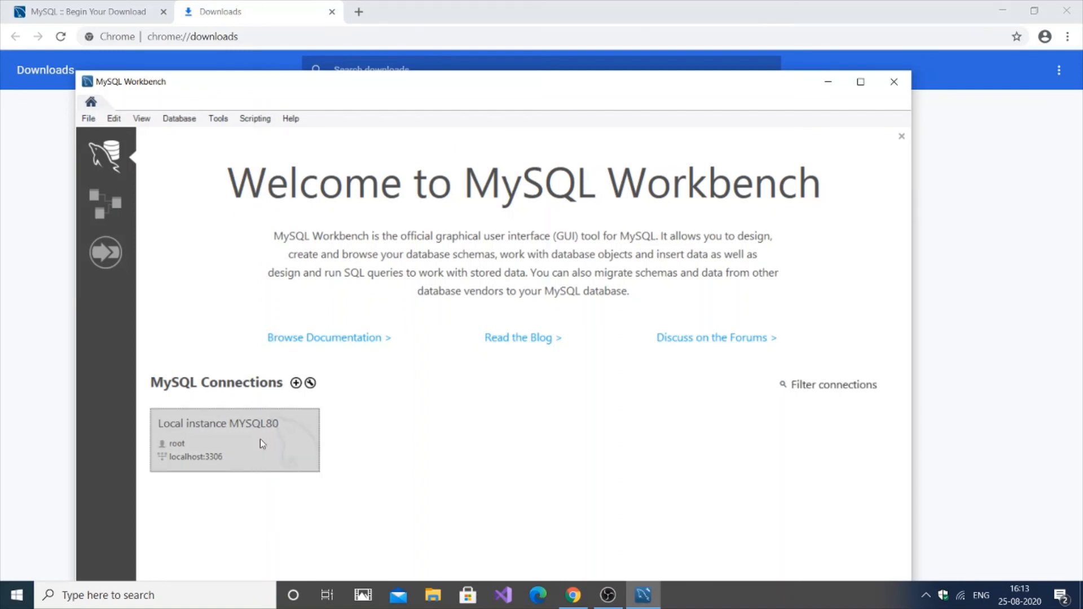